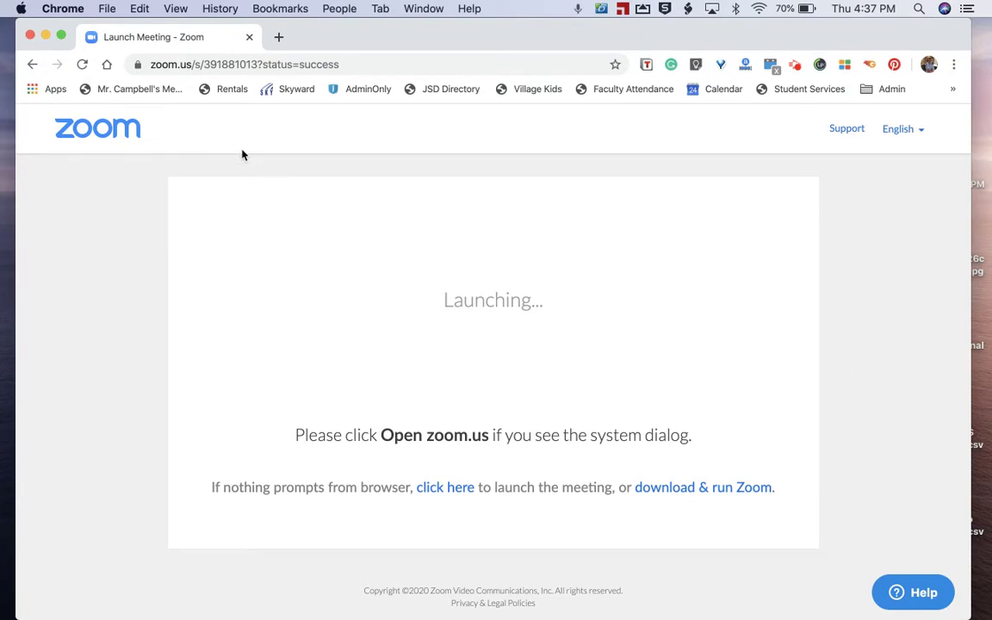
# From the Zoom homepage, host a new meeting with video on
pyautogui.click(111, 133)
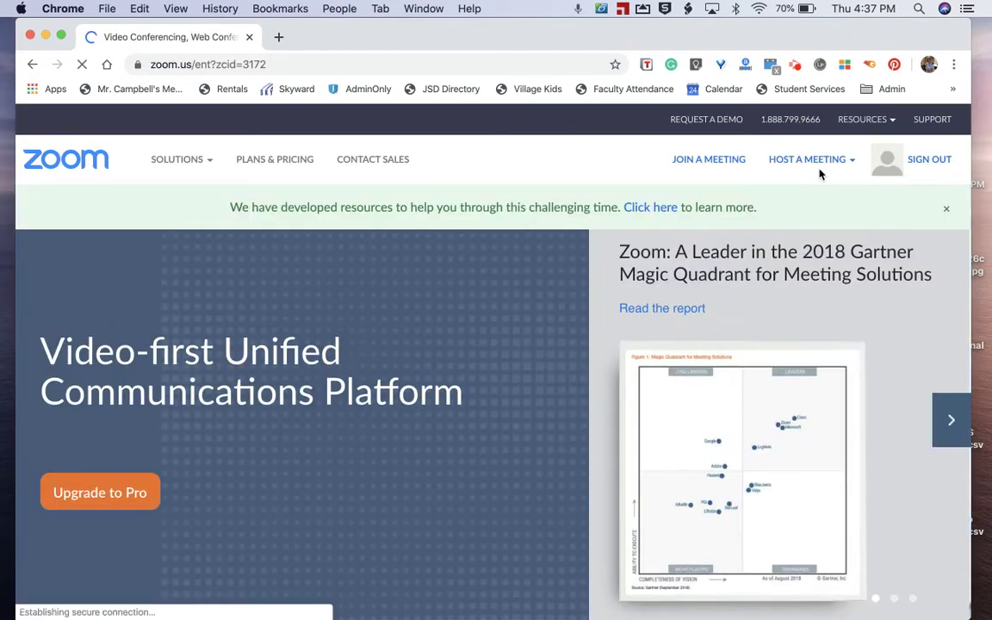
pyautogui.moveTo(809, 167)
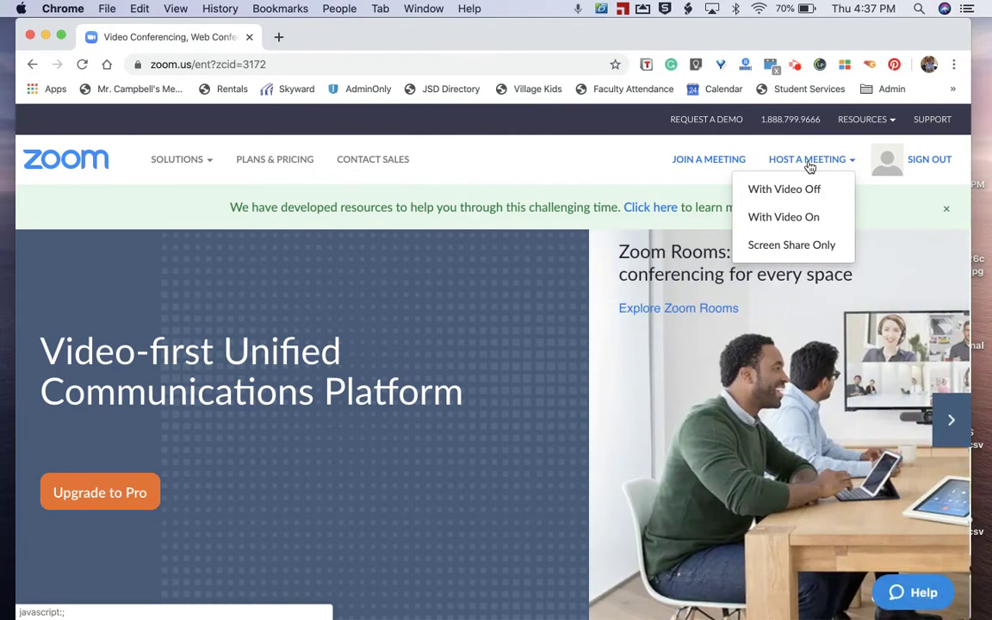
pyautogui.click(784, 217)
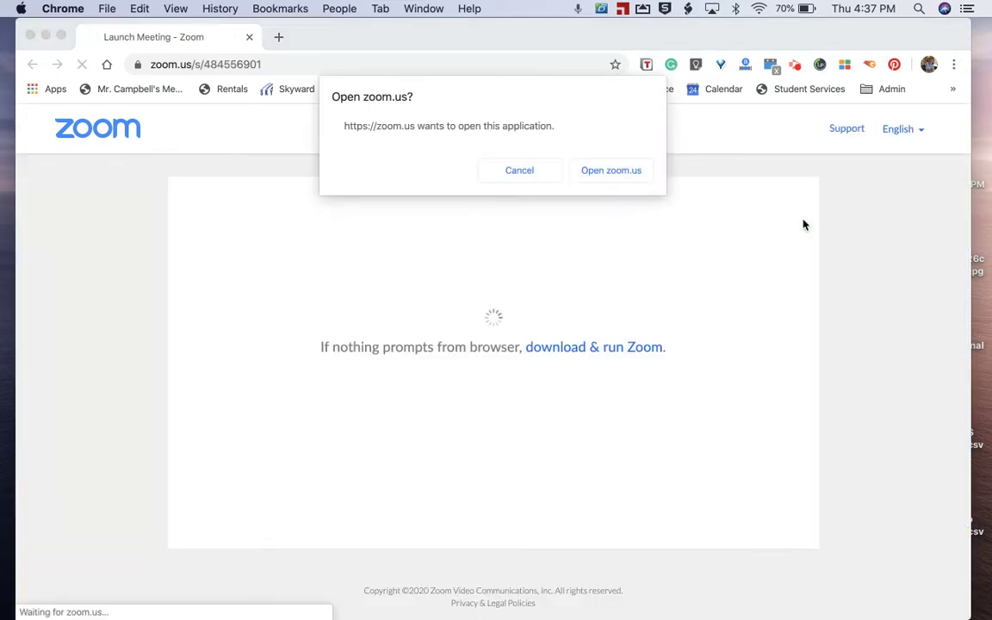
# Open the Zoom app, confirm the speaker and microphone tests, and join with computer audio
pyautogui.click(614, 170)
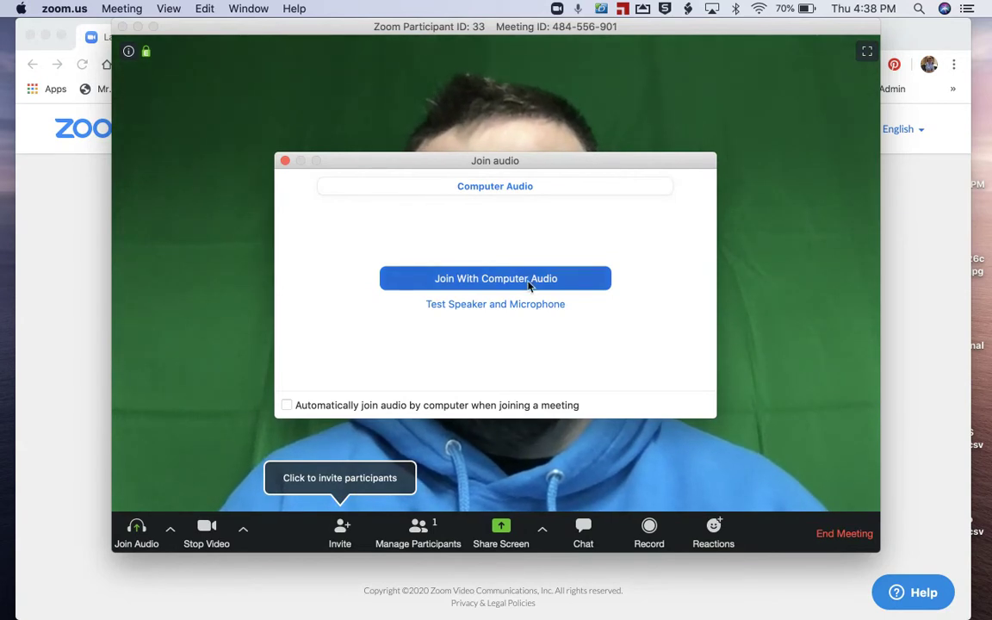
pyautogui.click(461, 306)
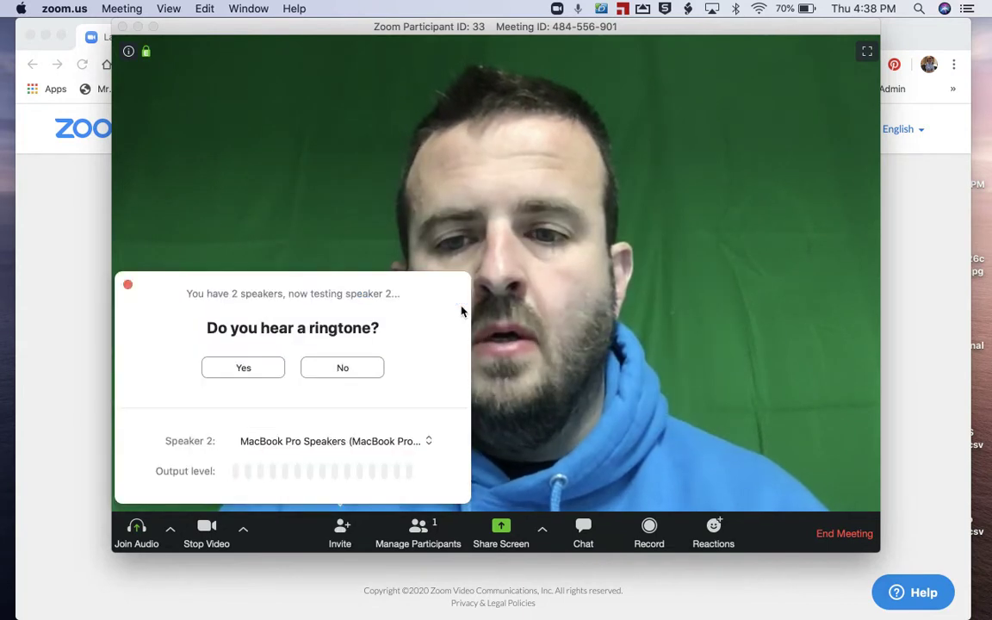
pyautogui.click(275, 371)
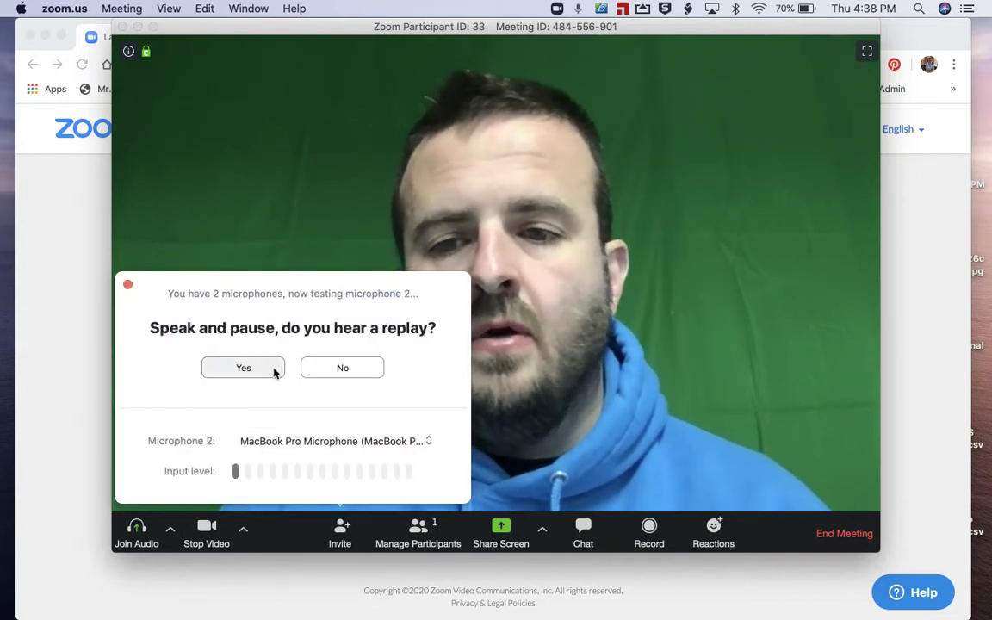
pyautogui.click(274, 370)
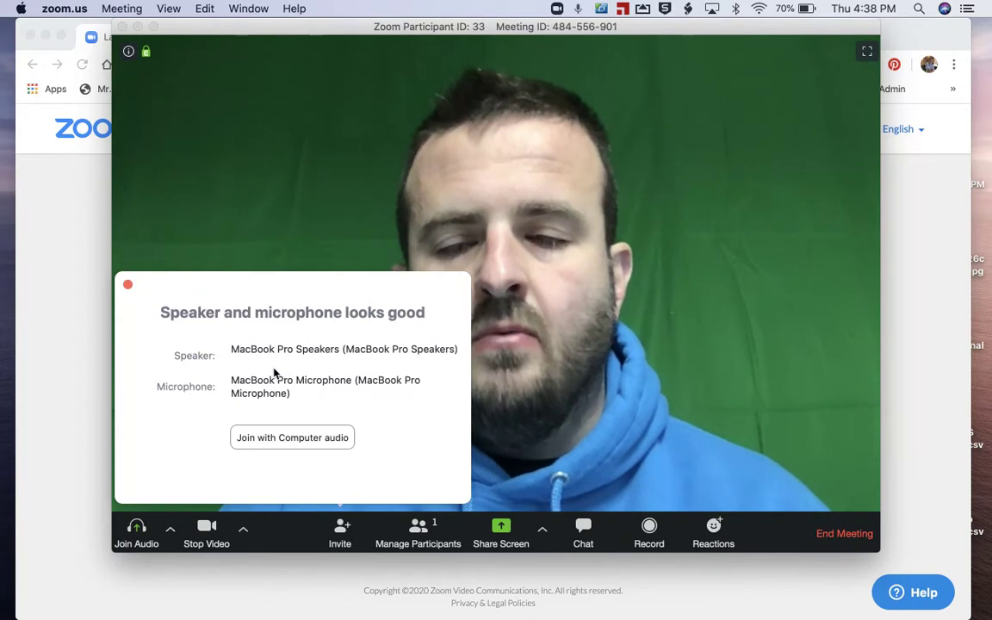
pyautogui.click(283, 441)
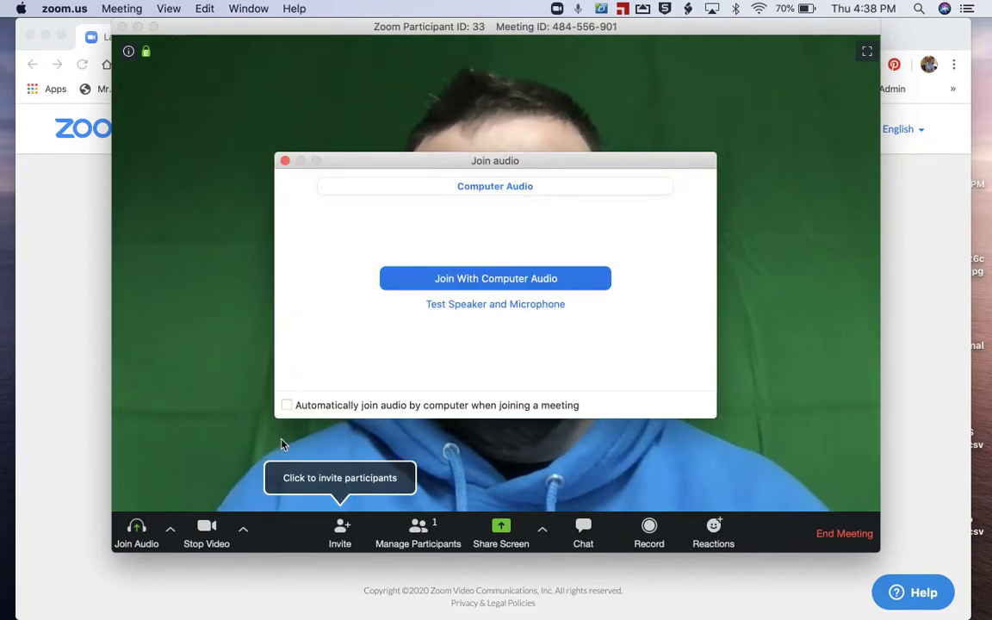
pyautogui.click(507, 275)
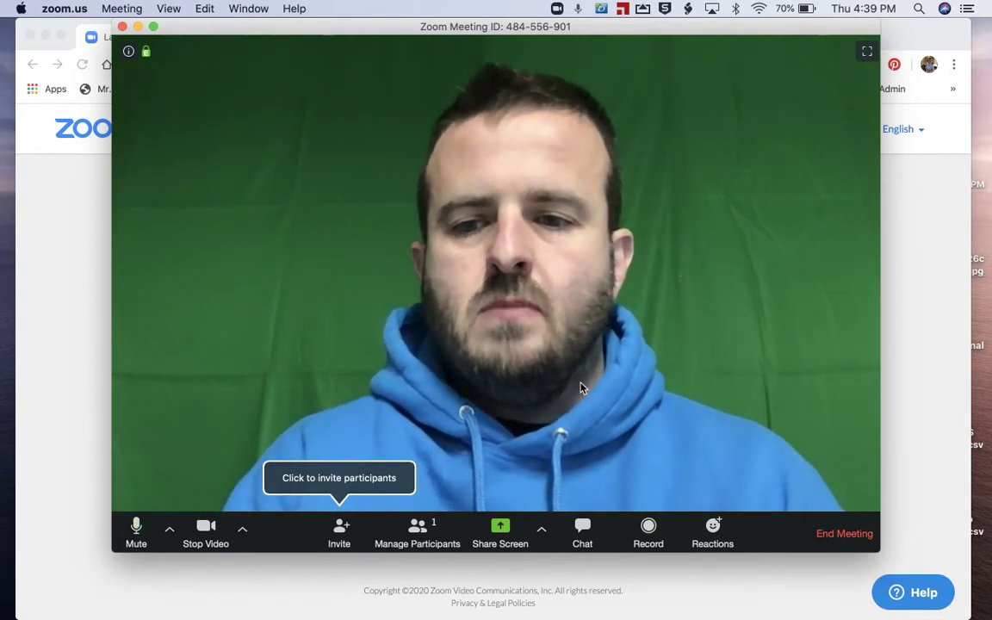
pyautogui.click(500, 533)
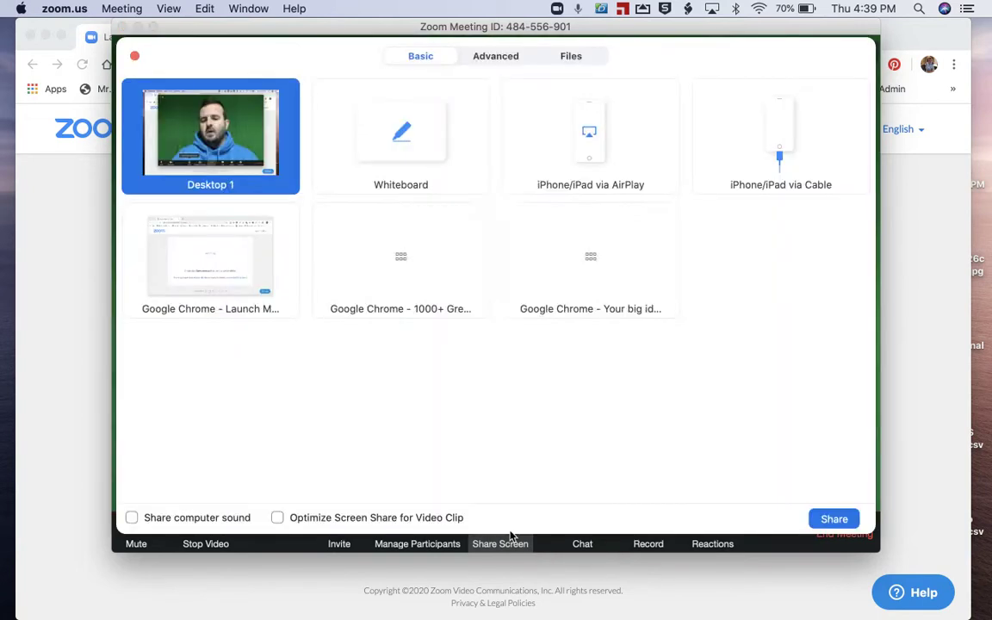
# Share the Chrome window showing Pexels green screen background videos and switch to it
pyautogui.click(419, 274)
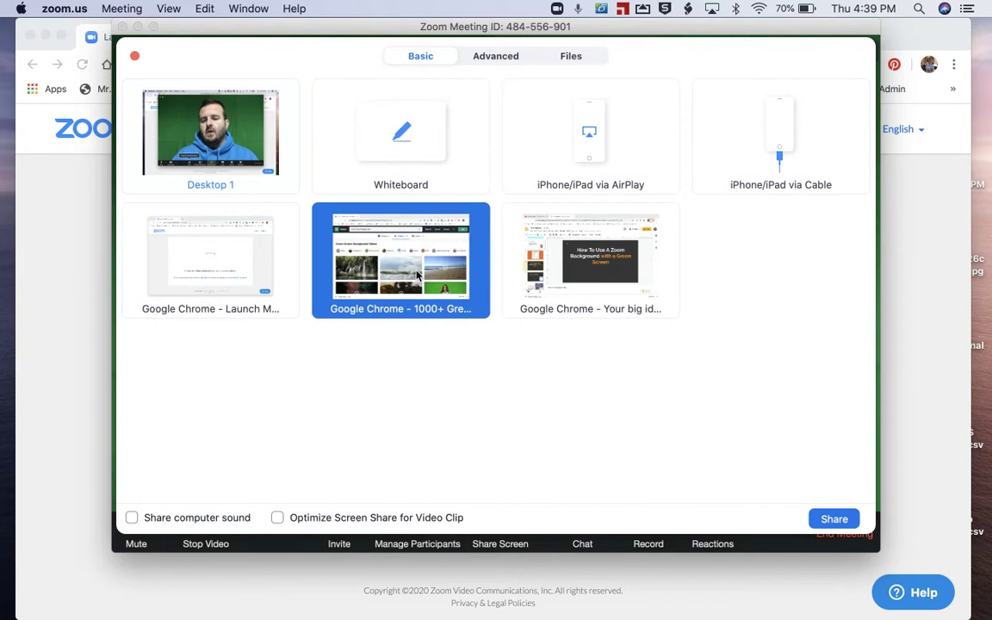
pyautogui.click(833, 518)
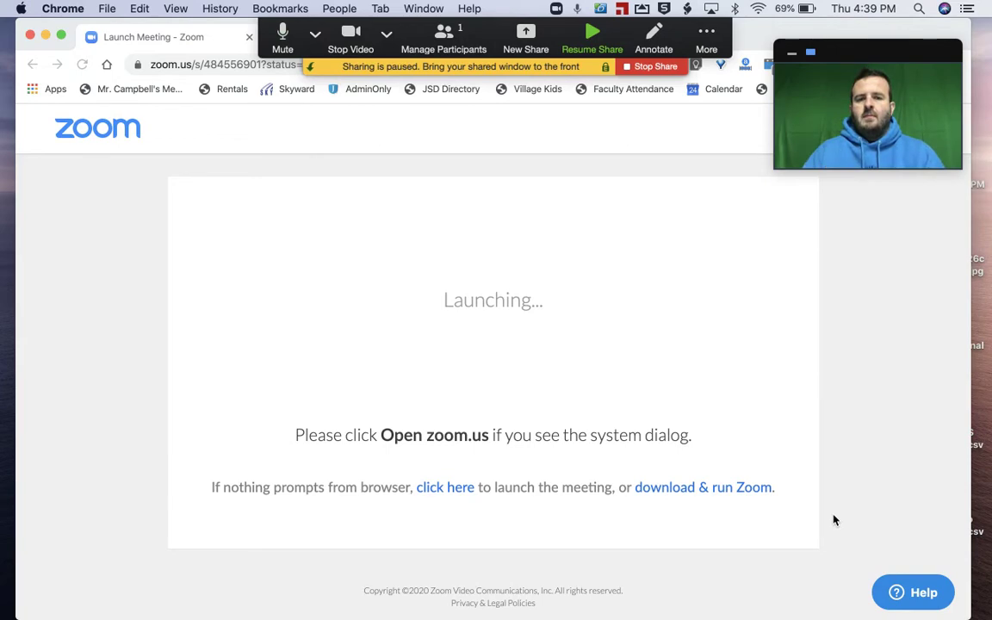
pyautogui.hotkey('ctrl', 'Right')
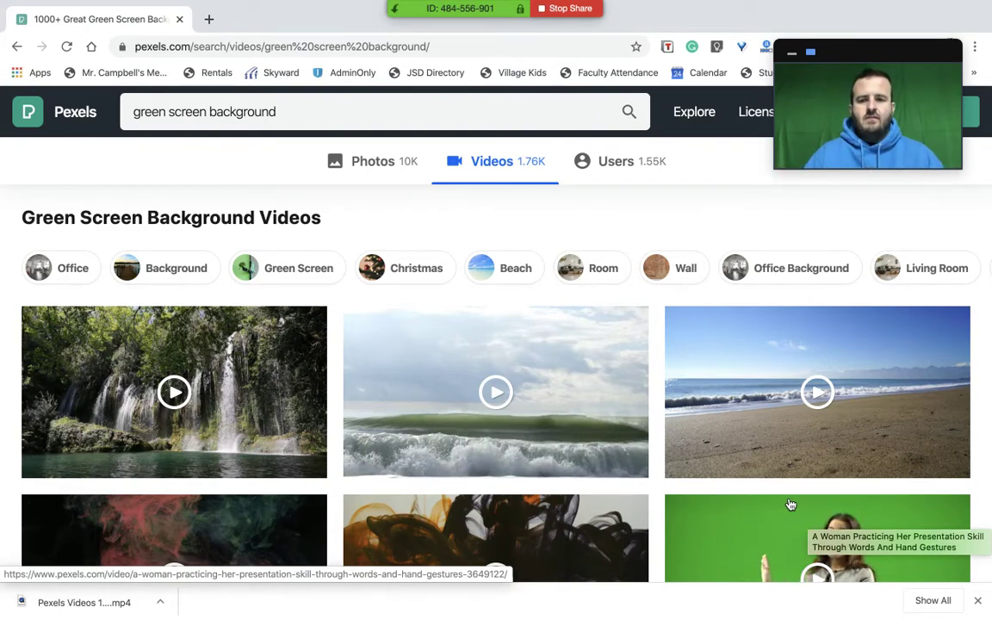
# Switch the Pexels results to green screen background photos and scroll down the list
pyautogui.click(372, 165)
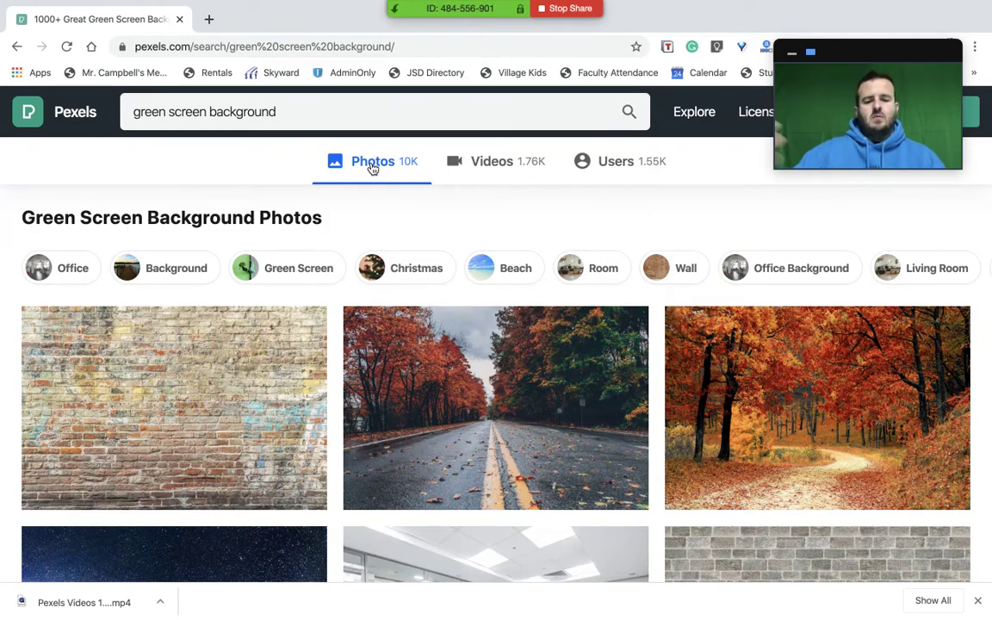
pyautogui.scroll(-4, 413, 430)
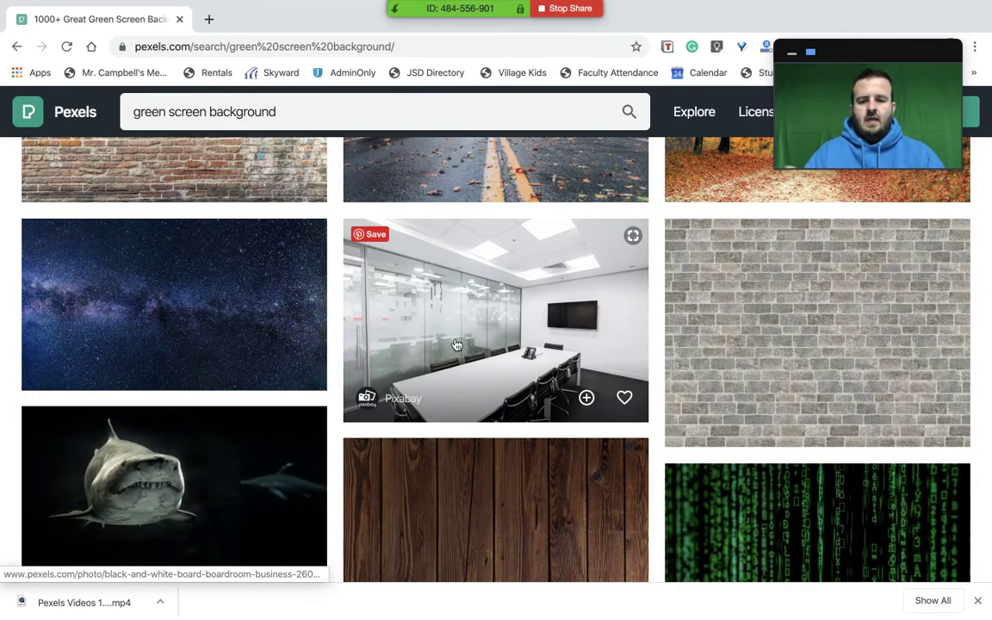
# Open the boardroom photo and download it as a free JPG, closing the Adobe Stock popup
pyautogui.click(582, 401)
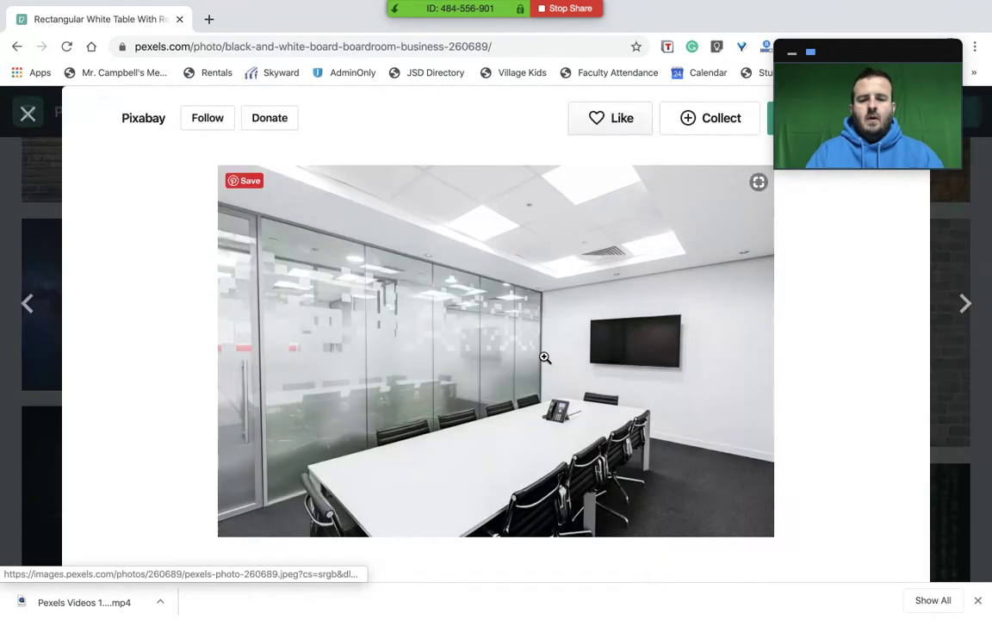
pyautogui.scroll(-1, 671, 377)
pyautogui.scroll(2, 671, 376)
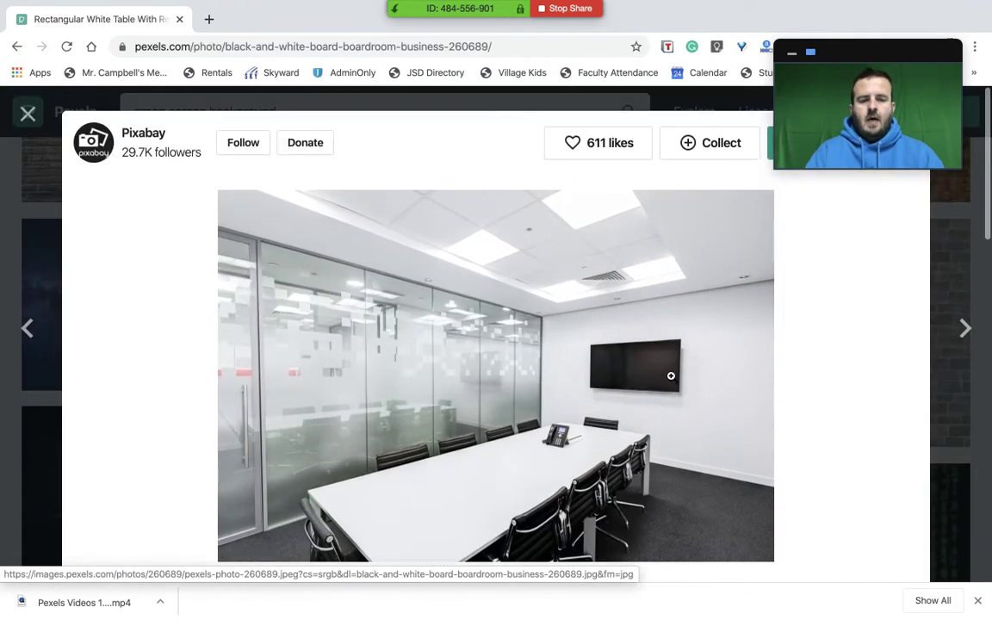
pyautogui.moveTo(883, 55); pyautogui.dragTo(427, 55)
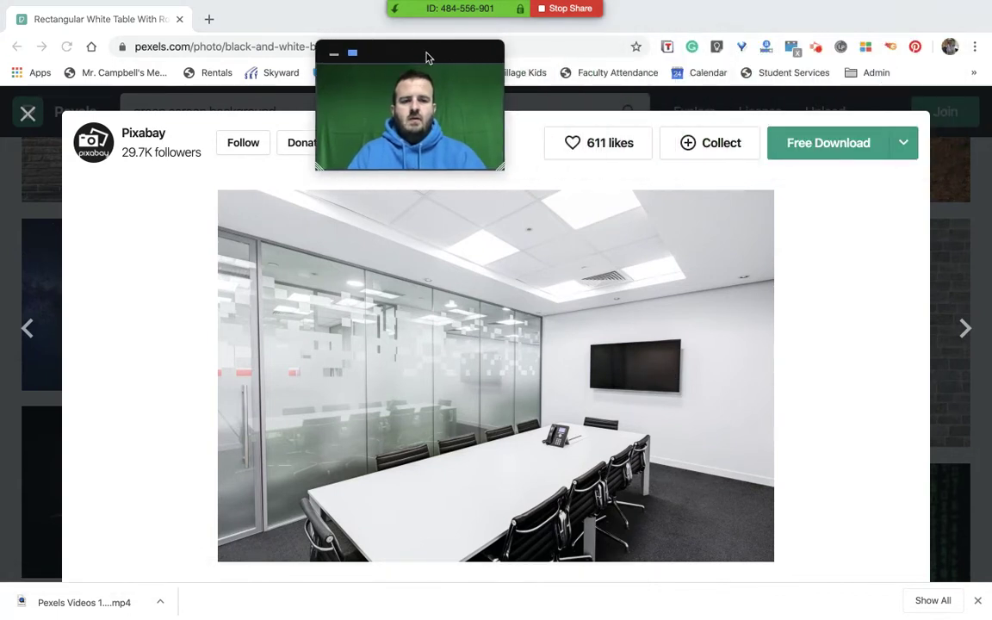
pyautogui.click(843, 148)
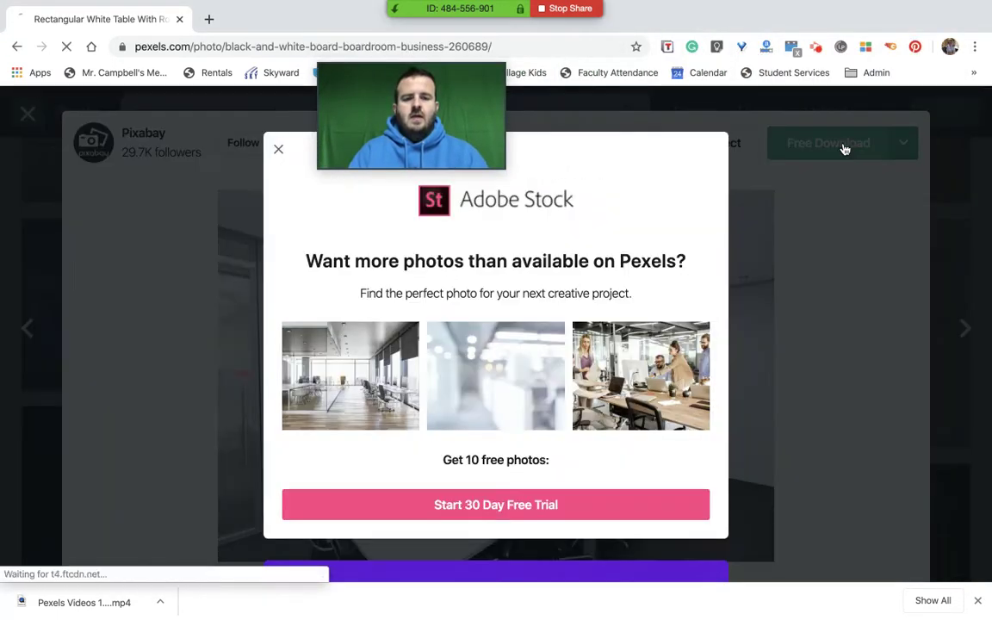
pyautogui.click(278, 150)
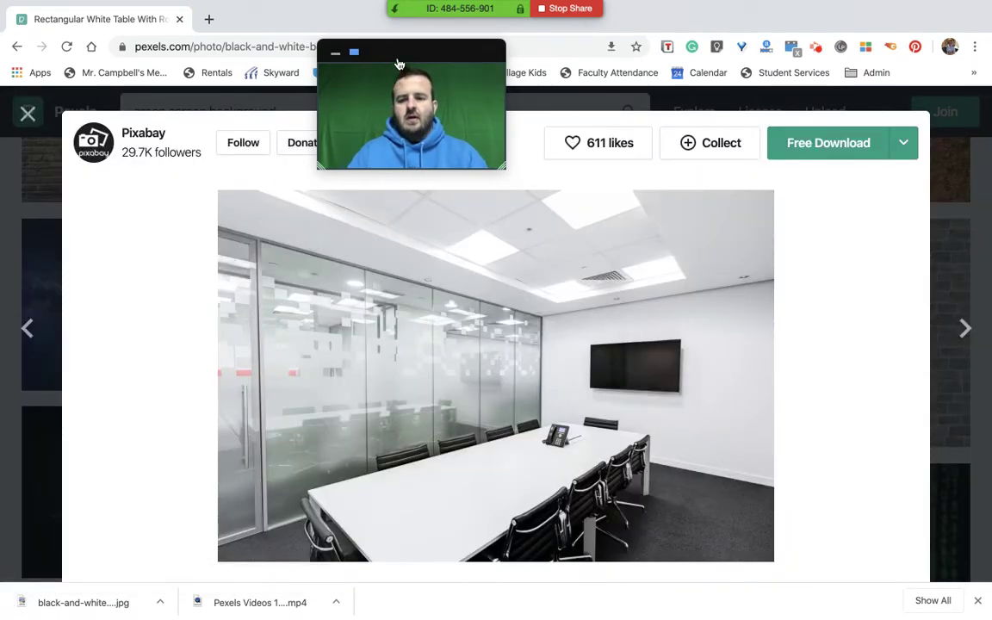
pyautogui.moveTo(399, 64); pyautogui.dragTo(689, 126)
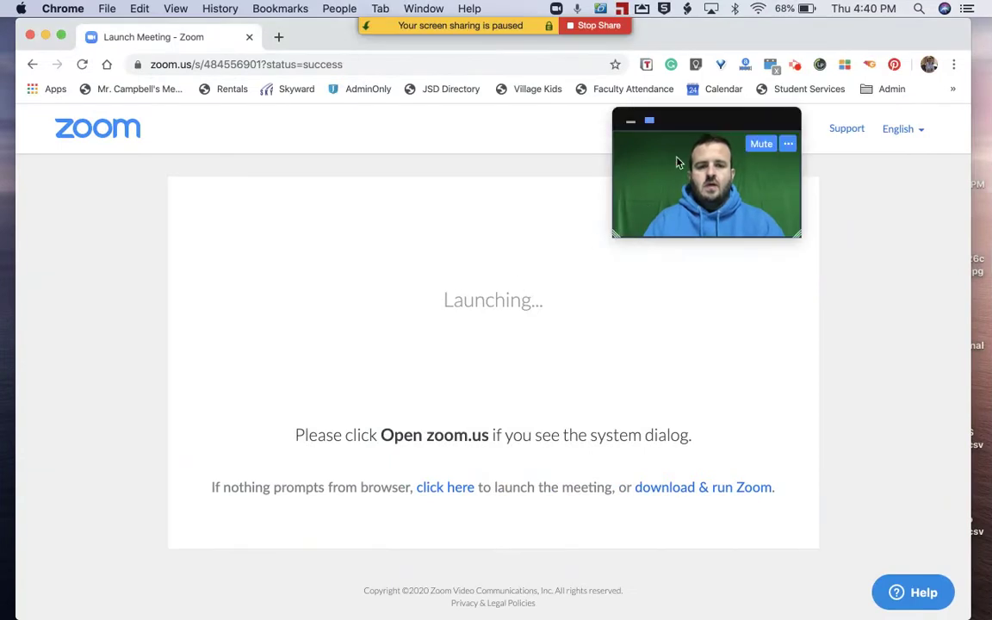
# Stop sharing the Chrome window and open the meeting's camera options menu
pyautogui.click(594, 25)
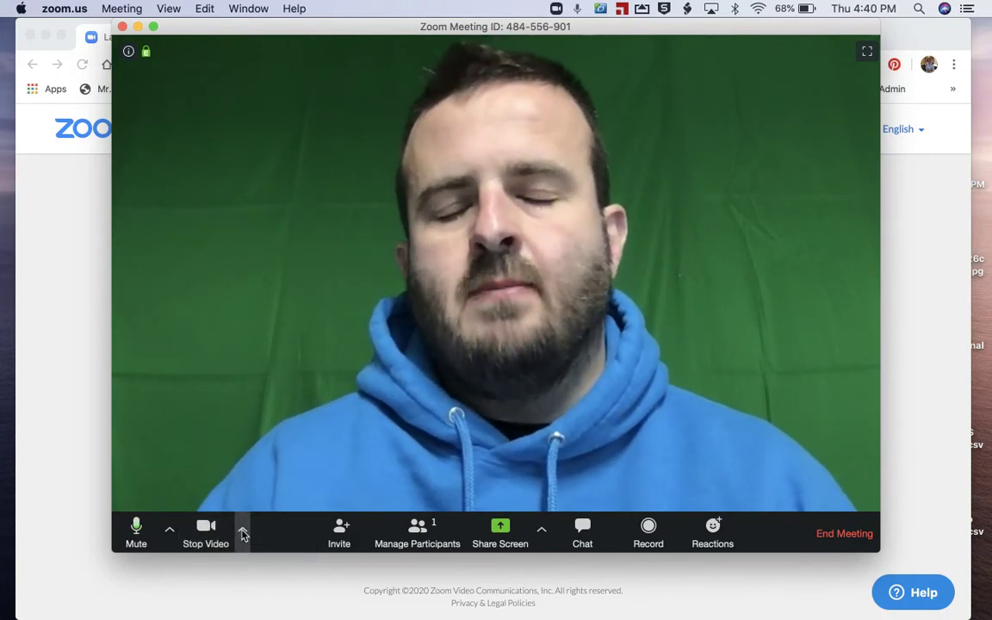
pyautogui.click(242, 531)
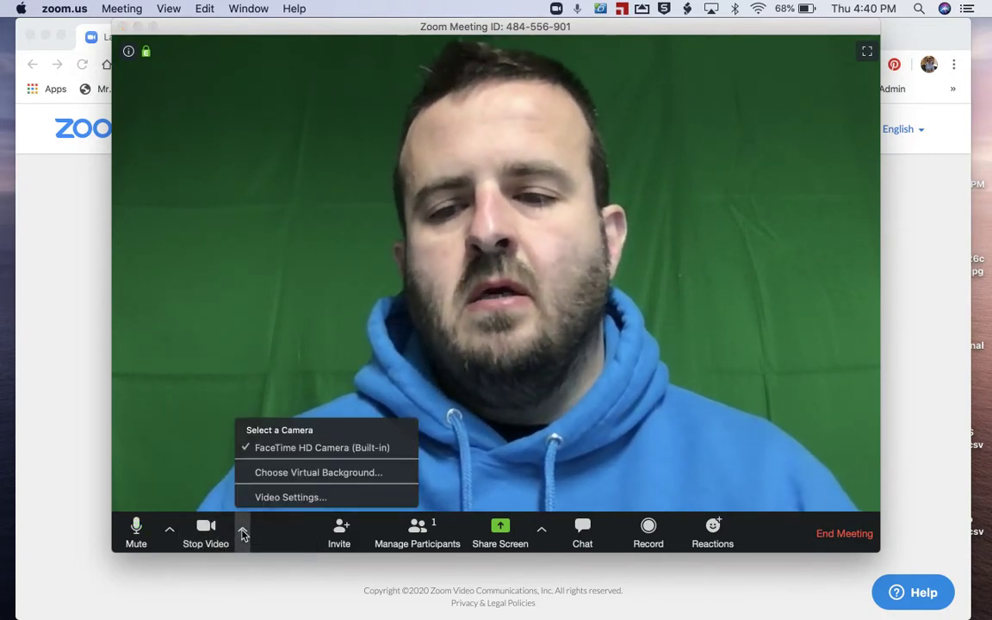
# Open Virtual Background settings, set the green screen option, and decline the smart background package
pyautogui.click(283, 480)
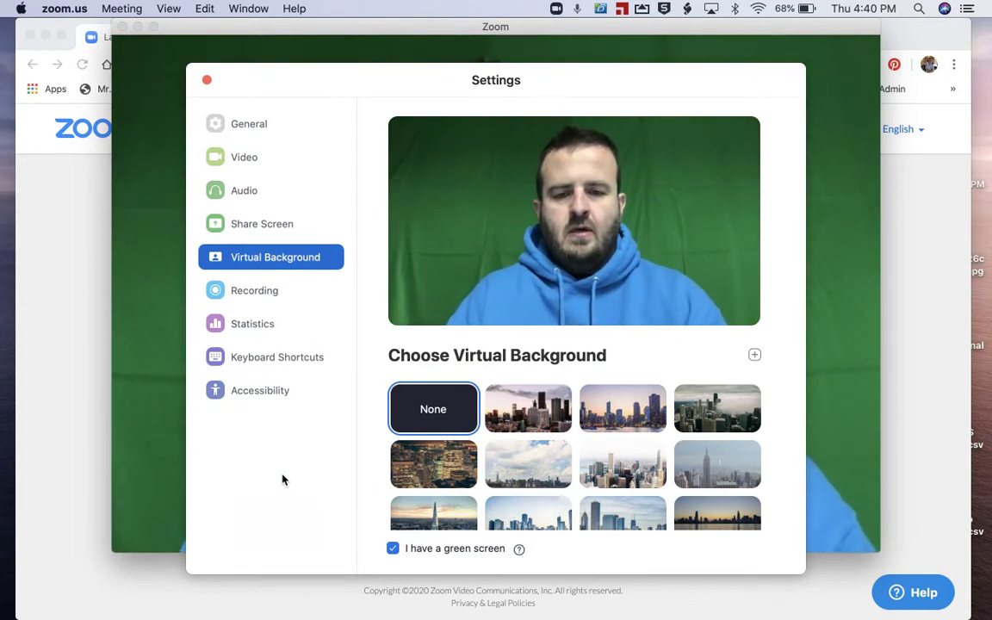
pyautogui.scroll(-5, 592, 464)
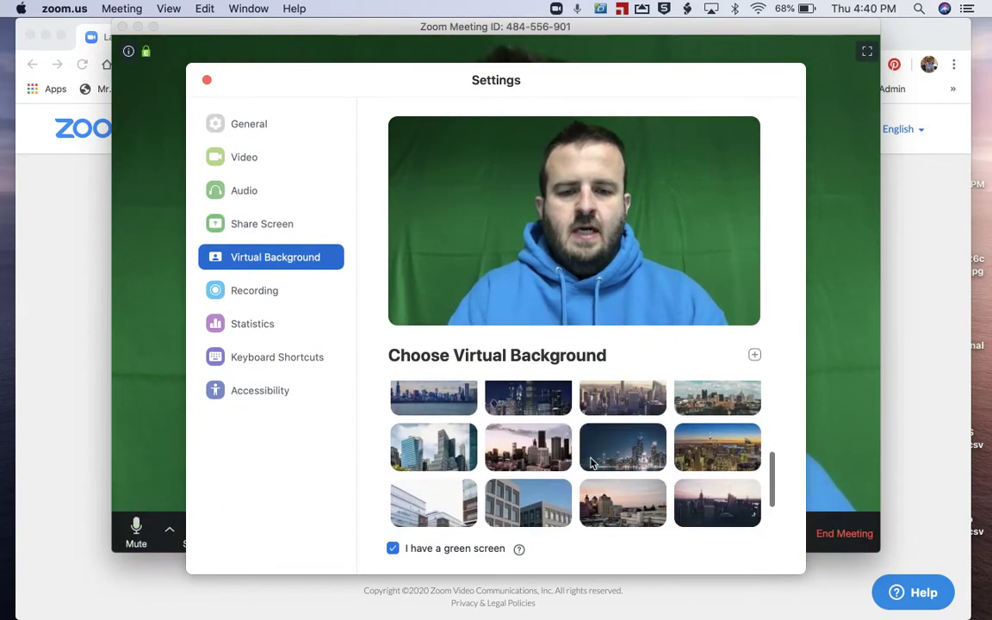
pyautogui.scroll(5, 592, 463)
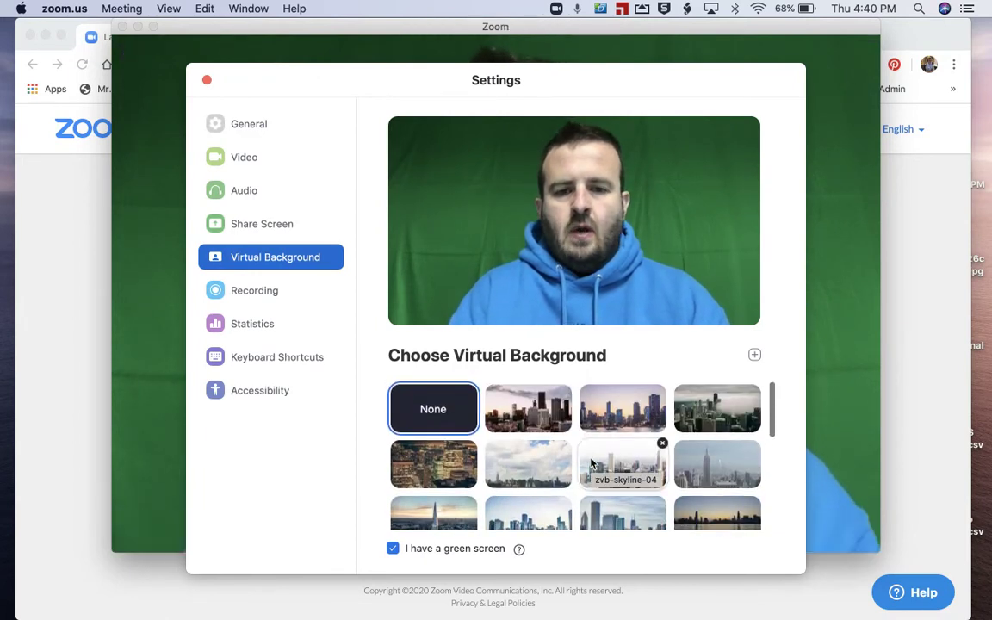
pyautogui.click(392, 550)
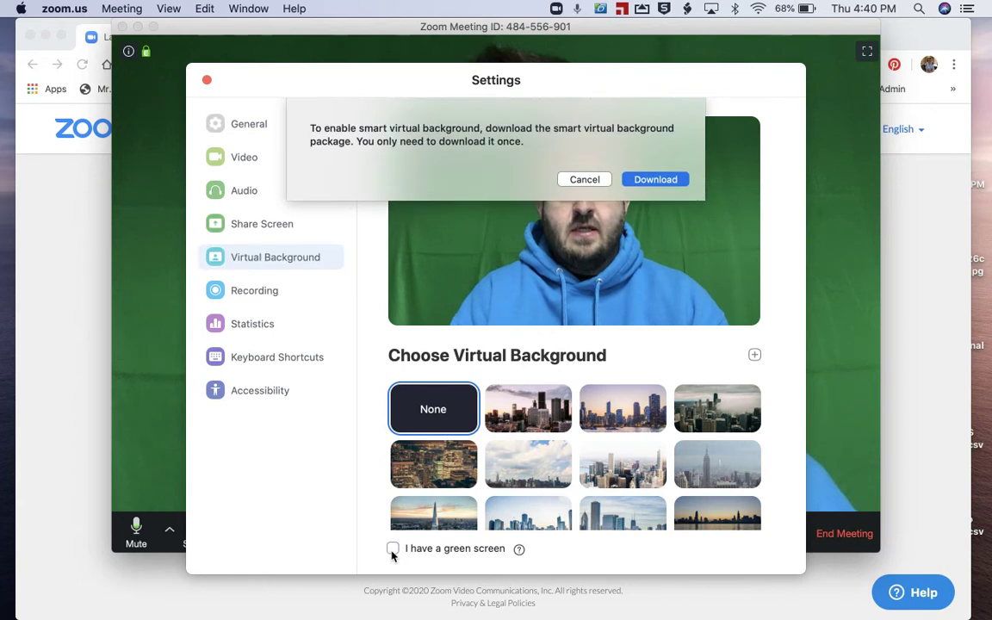
pyautogui.click(584, 178)
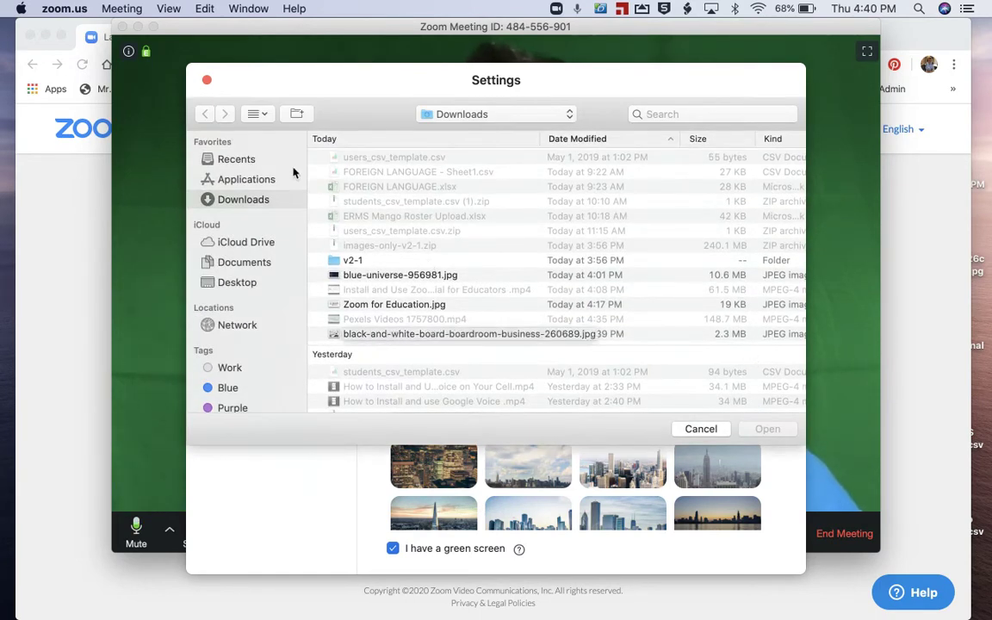
# Add black-and-white-board-boardroom-business-260689.jpg from Downloads as the virtual background
pyautogui.click(379, 335)
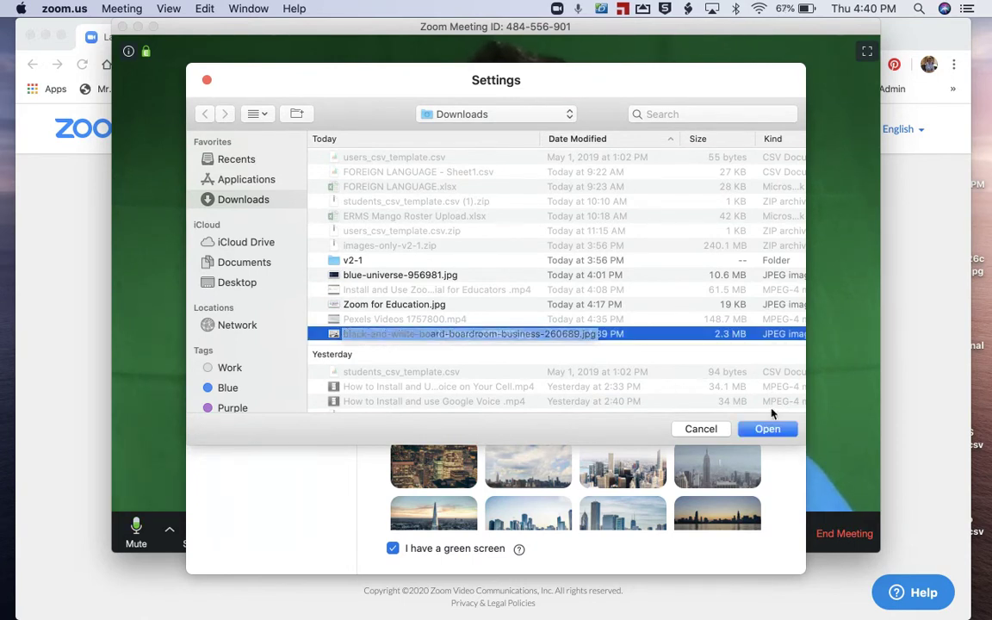
pyautogui.click(767, 429)
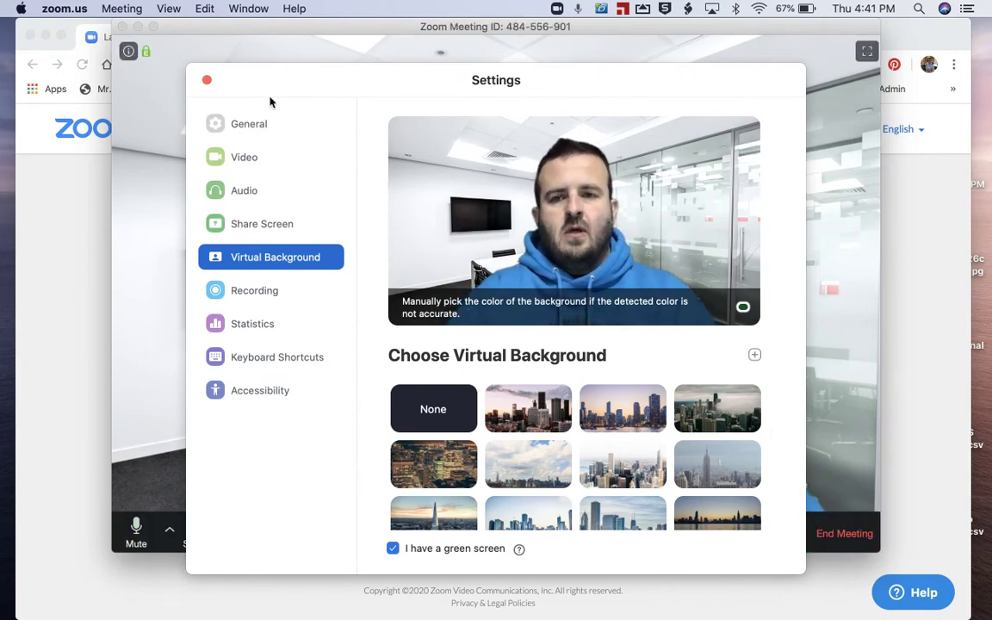
# Close the Settings window to show the presenter over the boardroom background
pyautogui.click(207, 81)
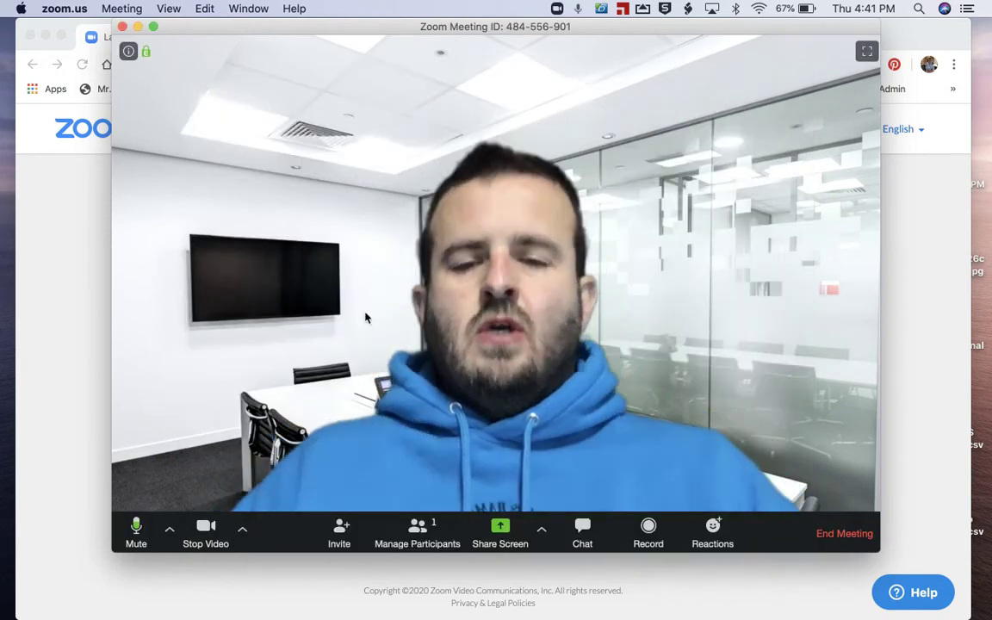